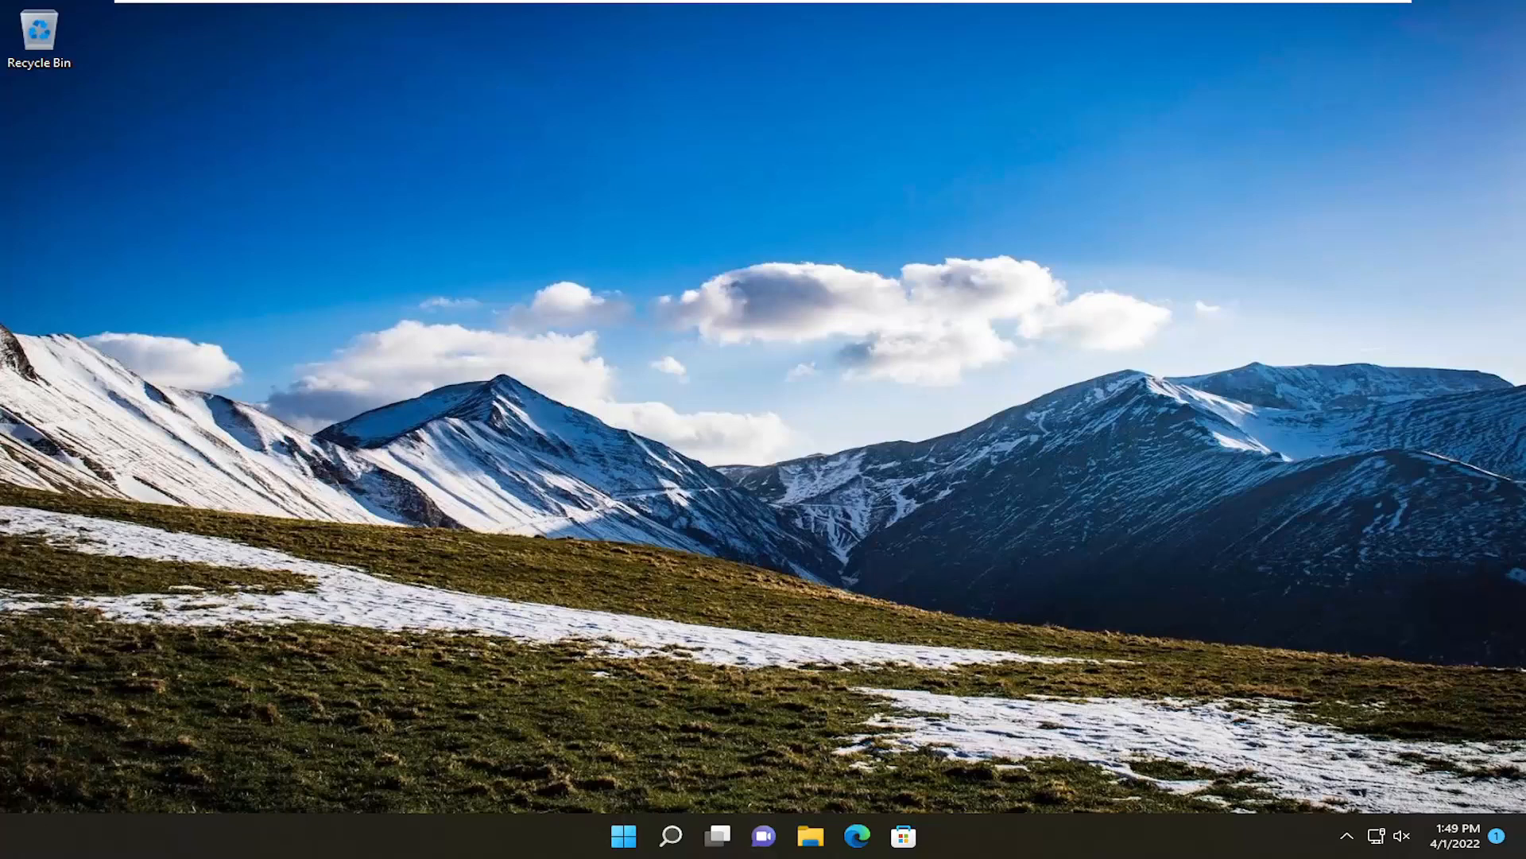
Bring up Windows search from the taskbar to look for troubleshoot settings
{"action": "left_click", "coordinate": [669, 836]}
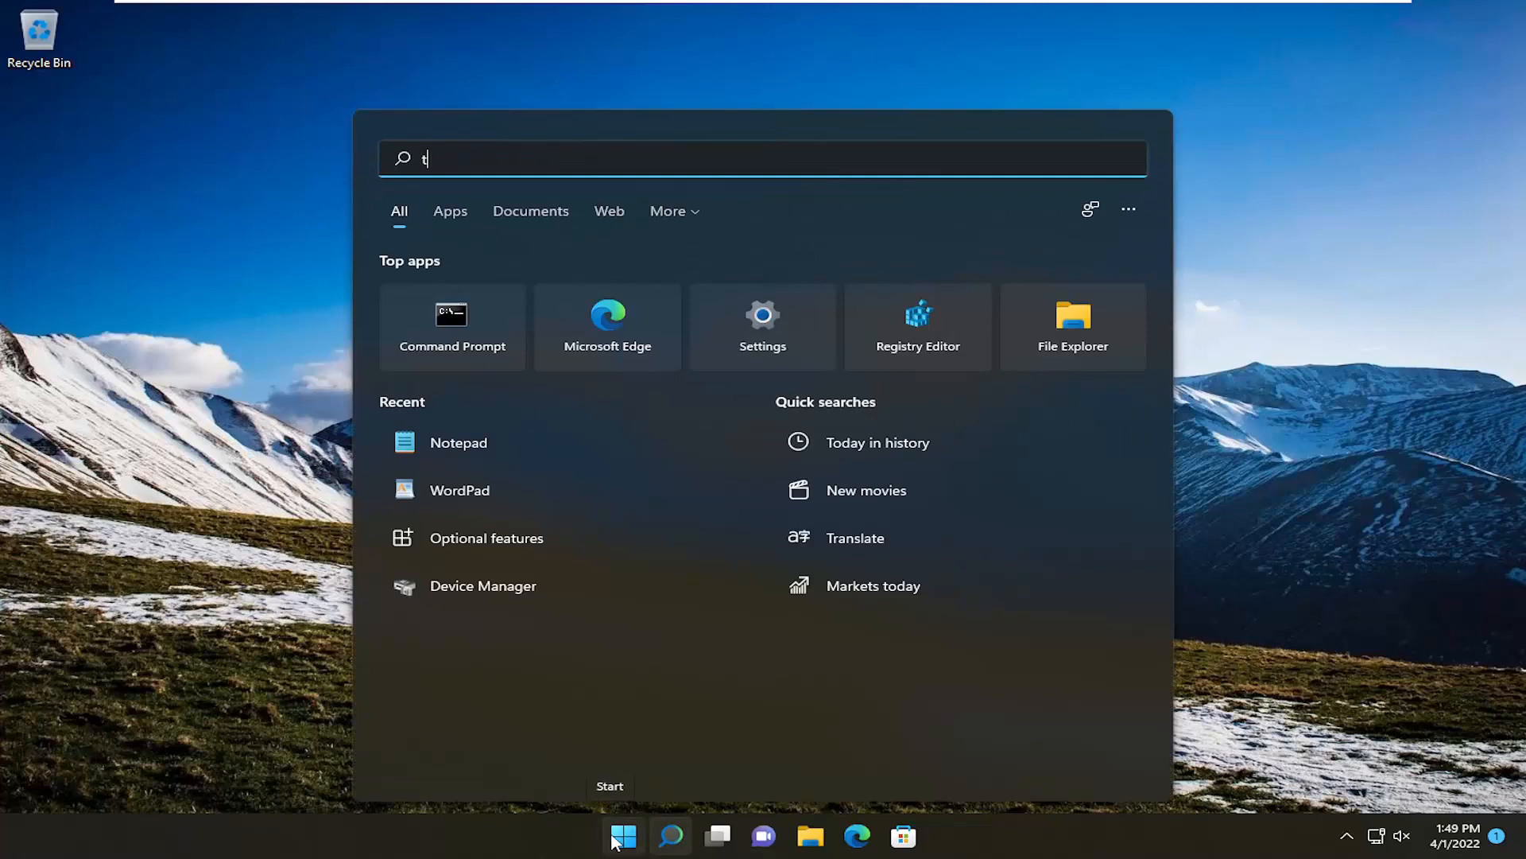
{"action": "type", "text": "troubleshoot"}
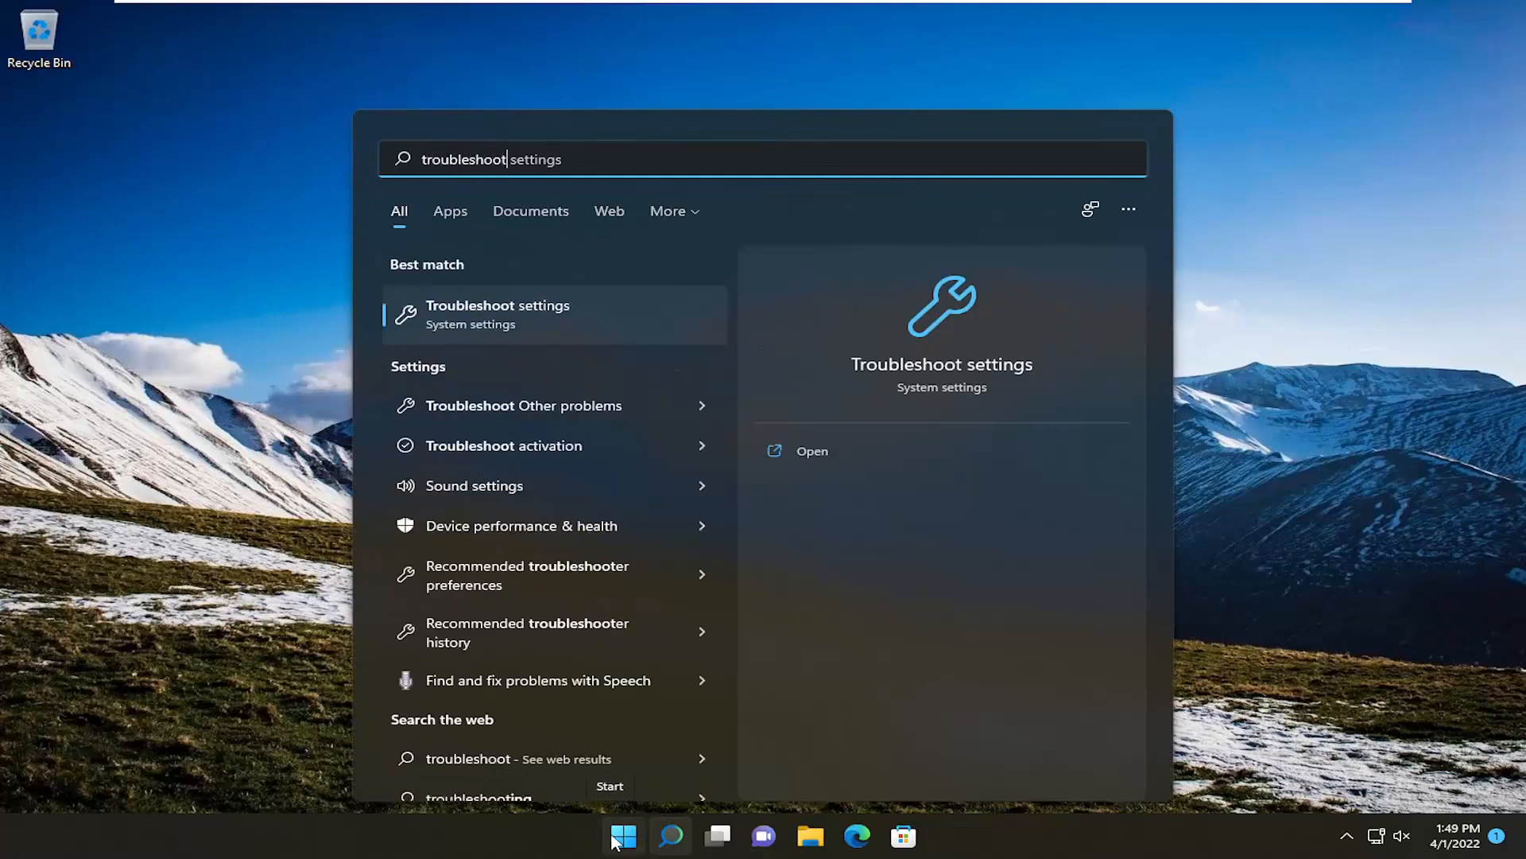
Go to the Troubleshoot settings page and show the Other troubleshooters list
{"action": "left_click", "coordinate": [510, 313]}
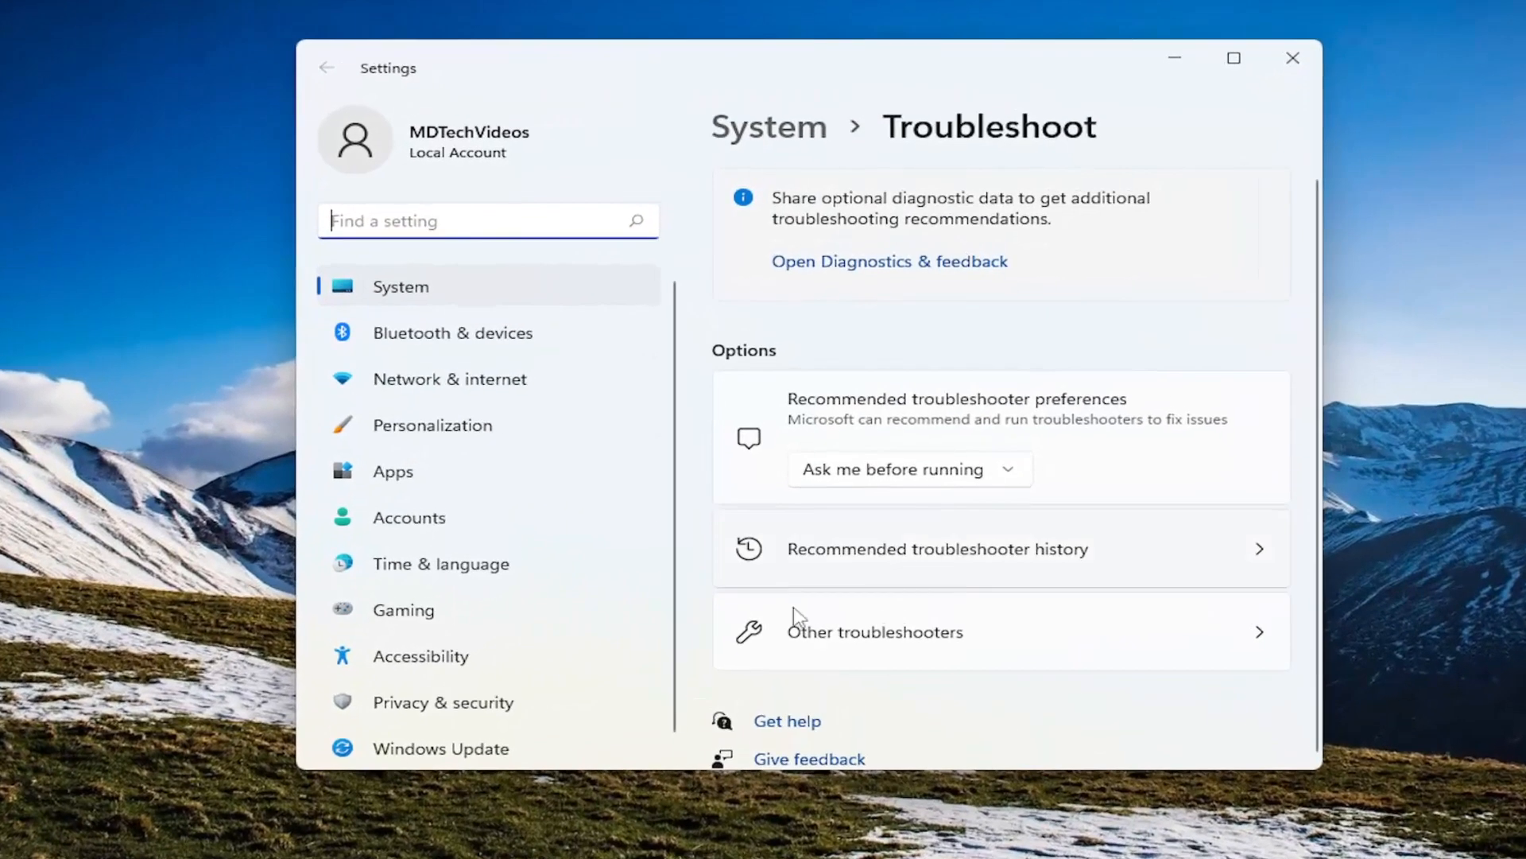
{"action": "left_click", "coordinate": [857, 645]}
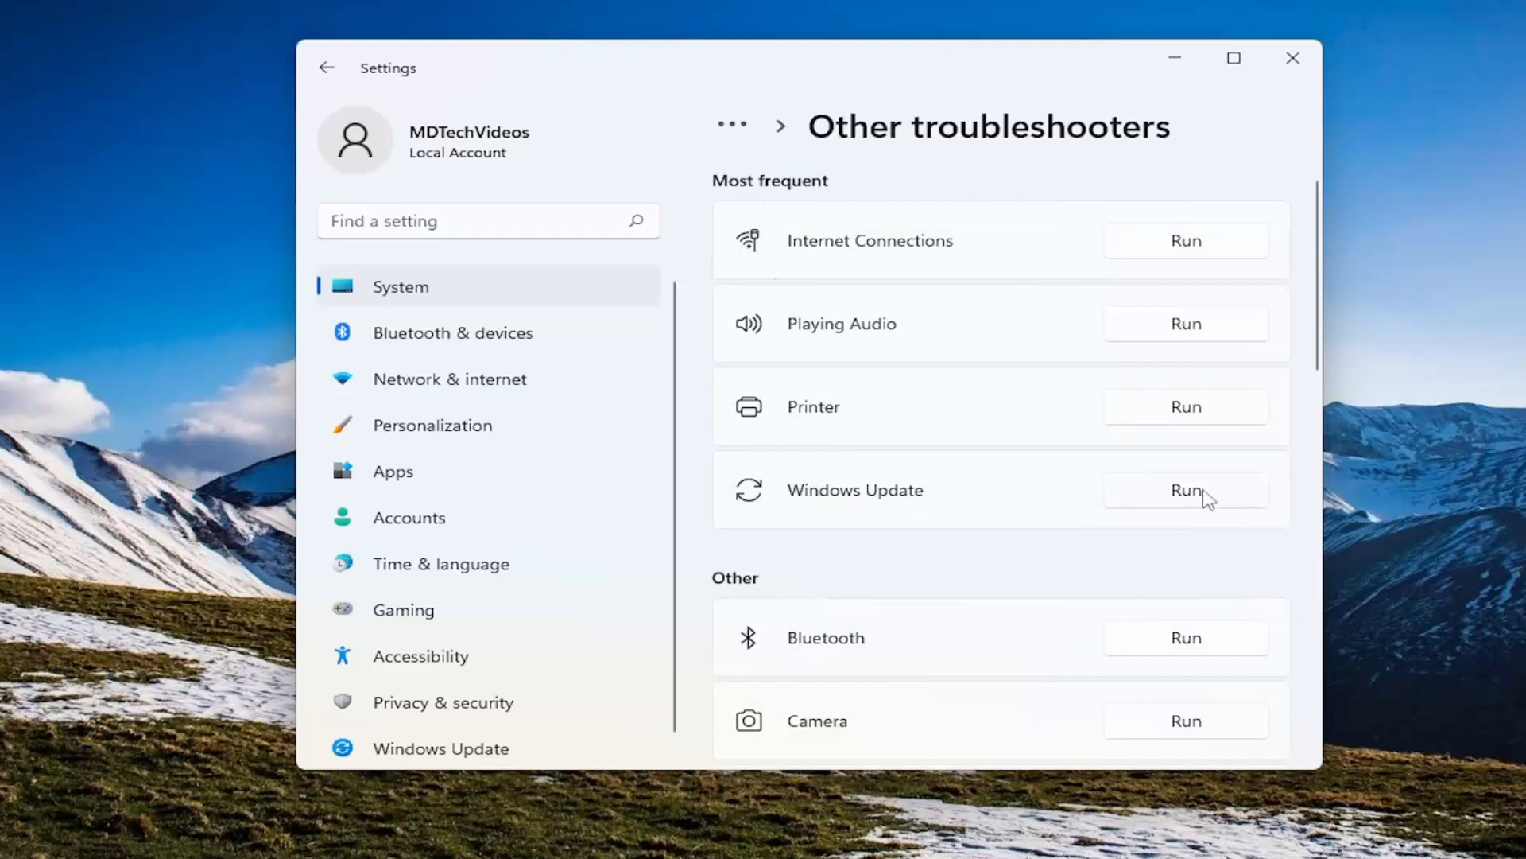
Run the Windows Update troubleshooter to completion, dismiss its results and close Settings
{"action": "left_click", "coordinate": [1175, 493]}
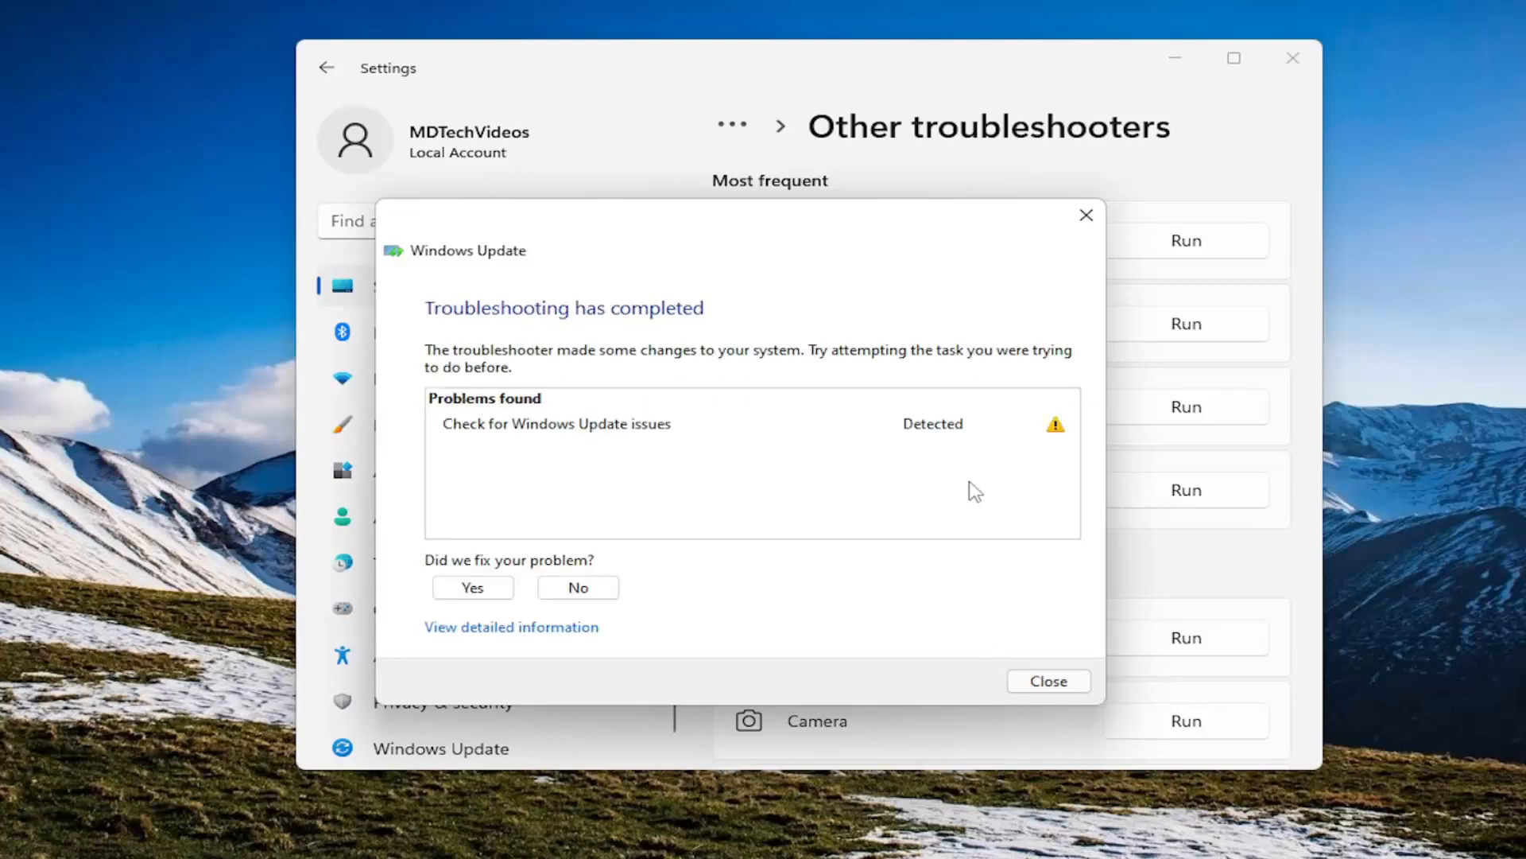
{"action": "left_click", "coordinate": [1040, 686]}
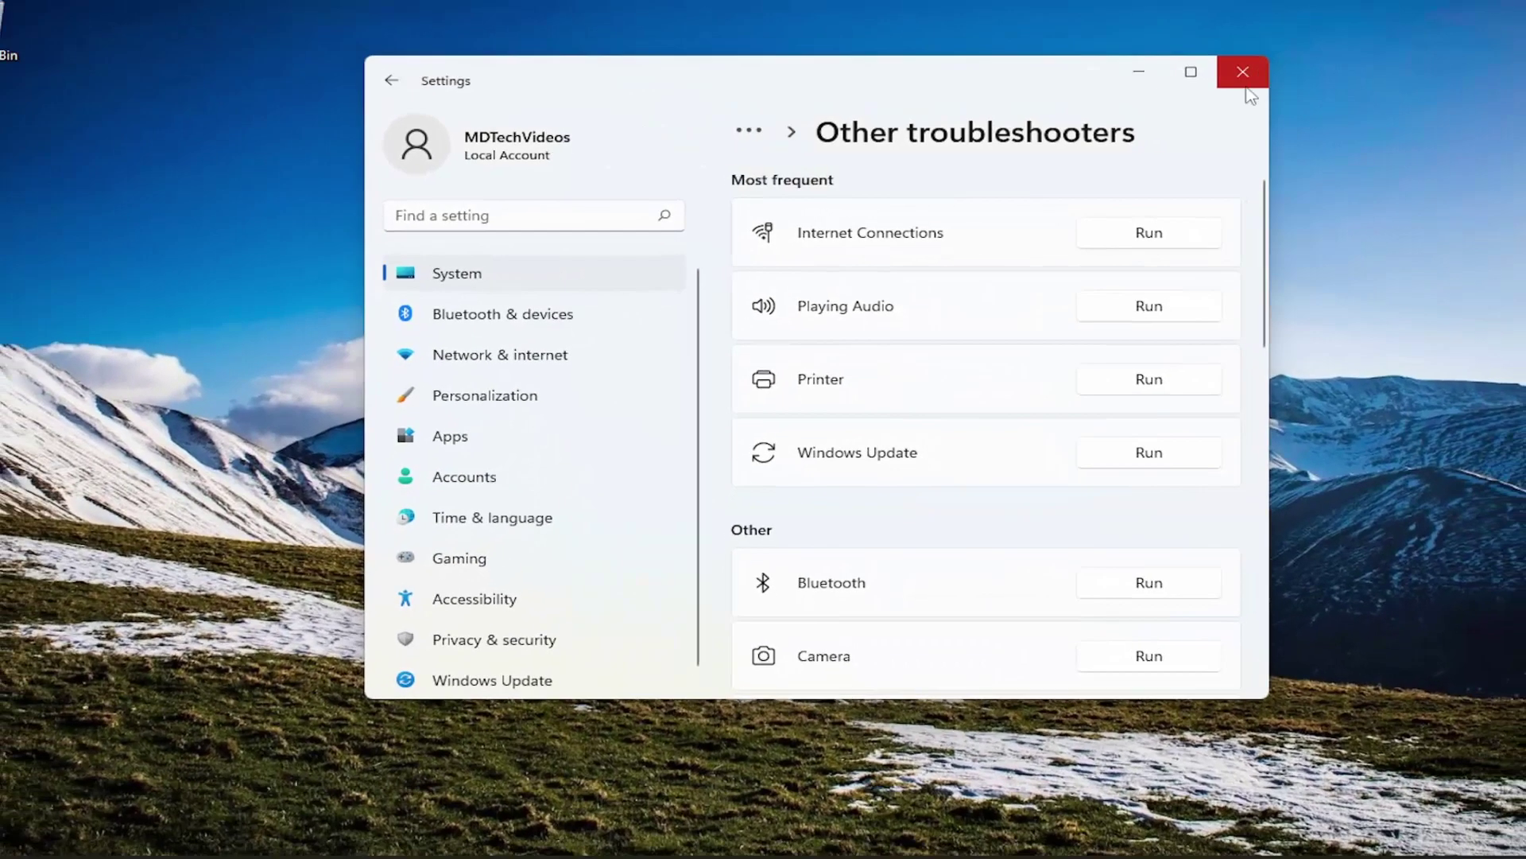
{"action": "left_click", "coordinate": [1243, 74]}
Restart the PC via the Start power options, then bring up Windows search for 'update'
{"action": "right_click", "coordinate": [624, 835]}
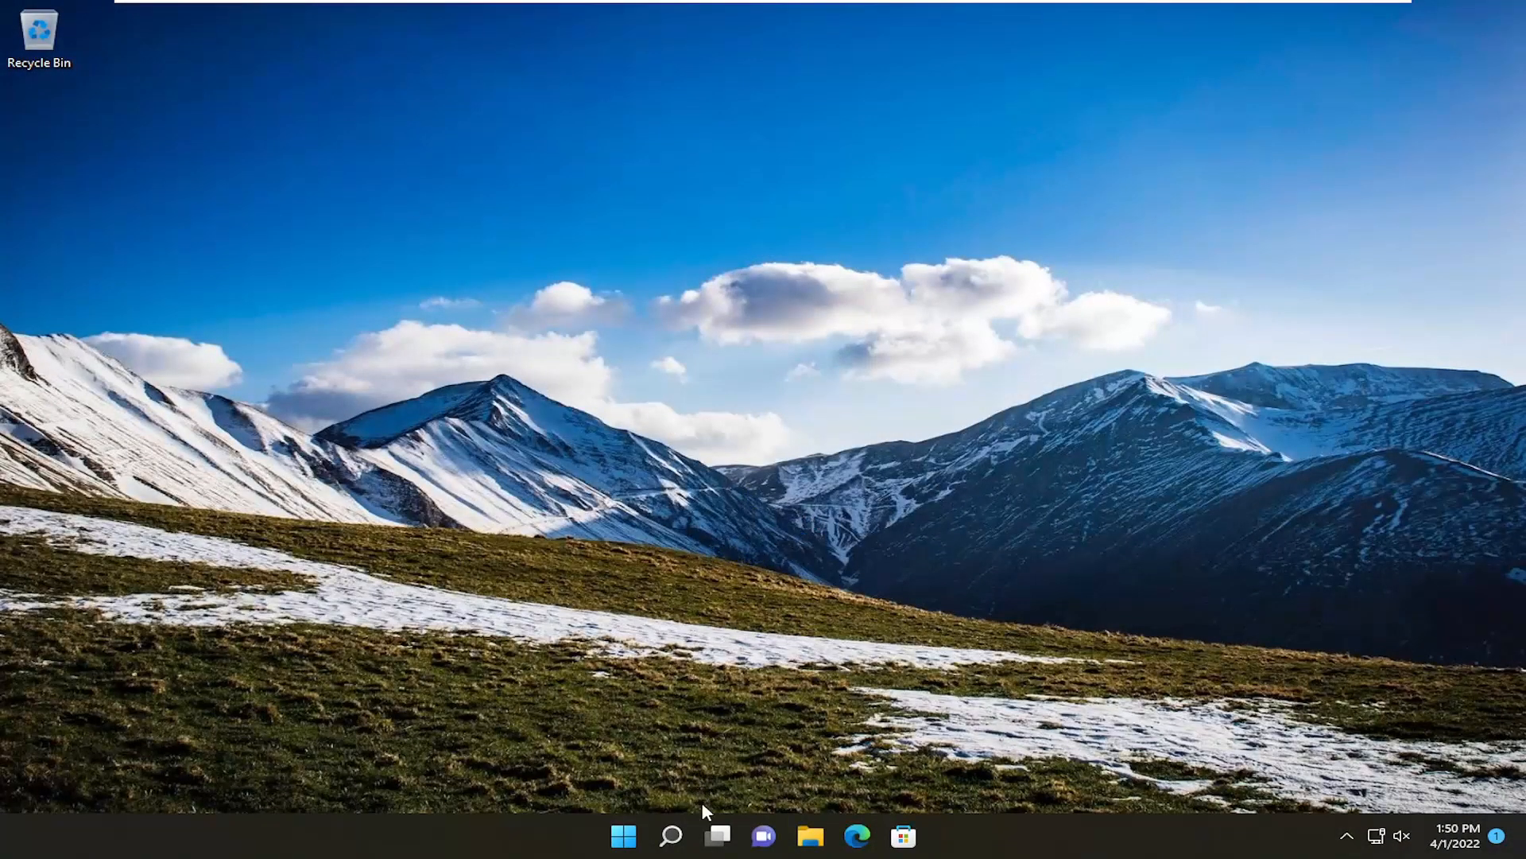
{"action": "left_click", "coordinate": [676, 836]}
{"action": "type", "text": "update"}
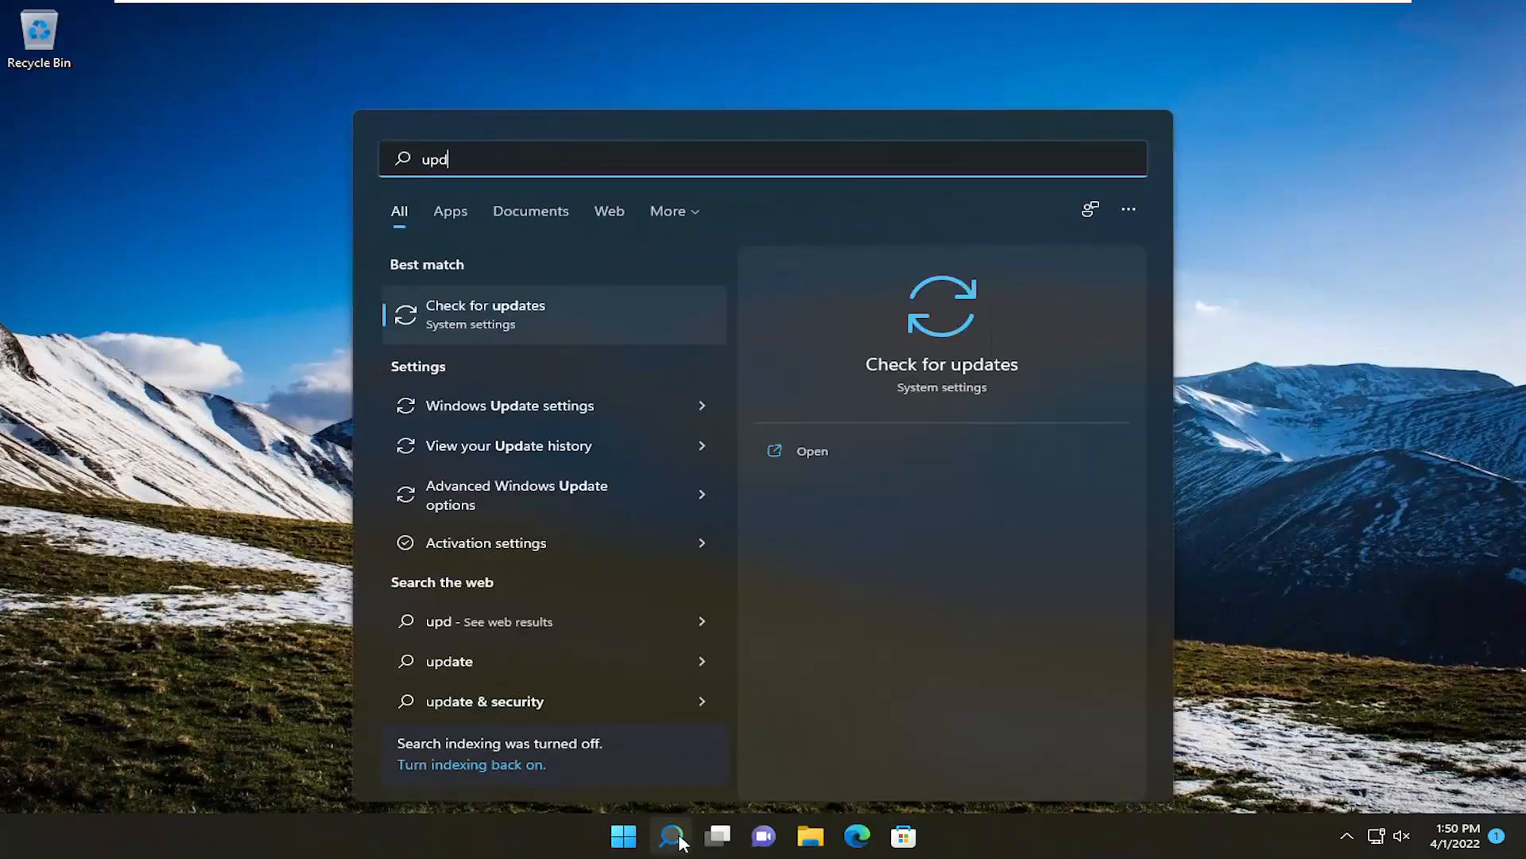
Go to the Windows Update page and start a check for updates
{"action": "left_click", "coordinate": [487, 316]}
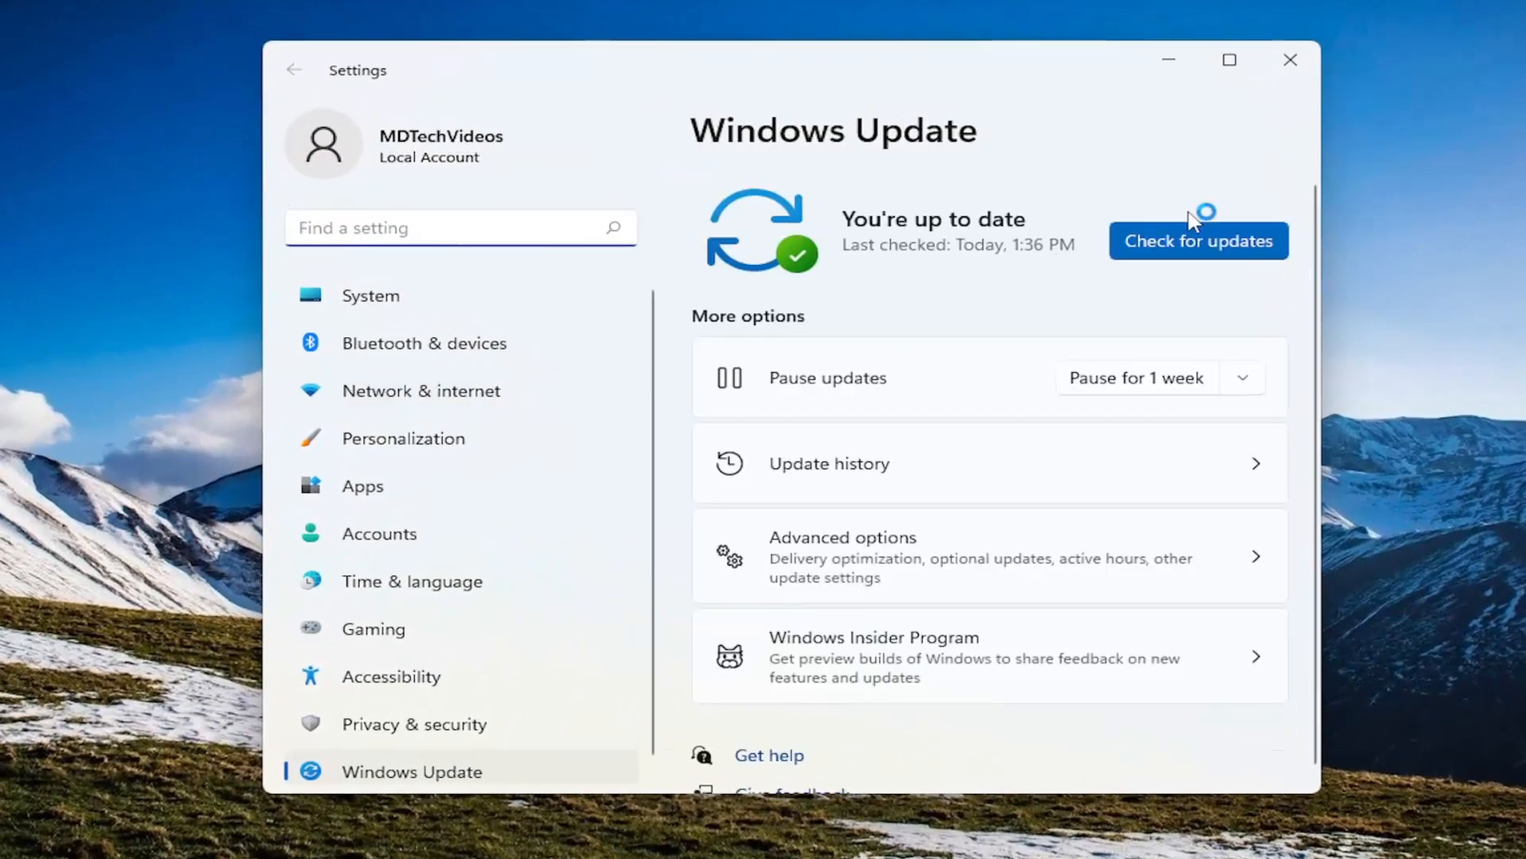
{"action": "left_click", "coordinate": [1175, 247]}
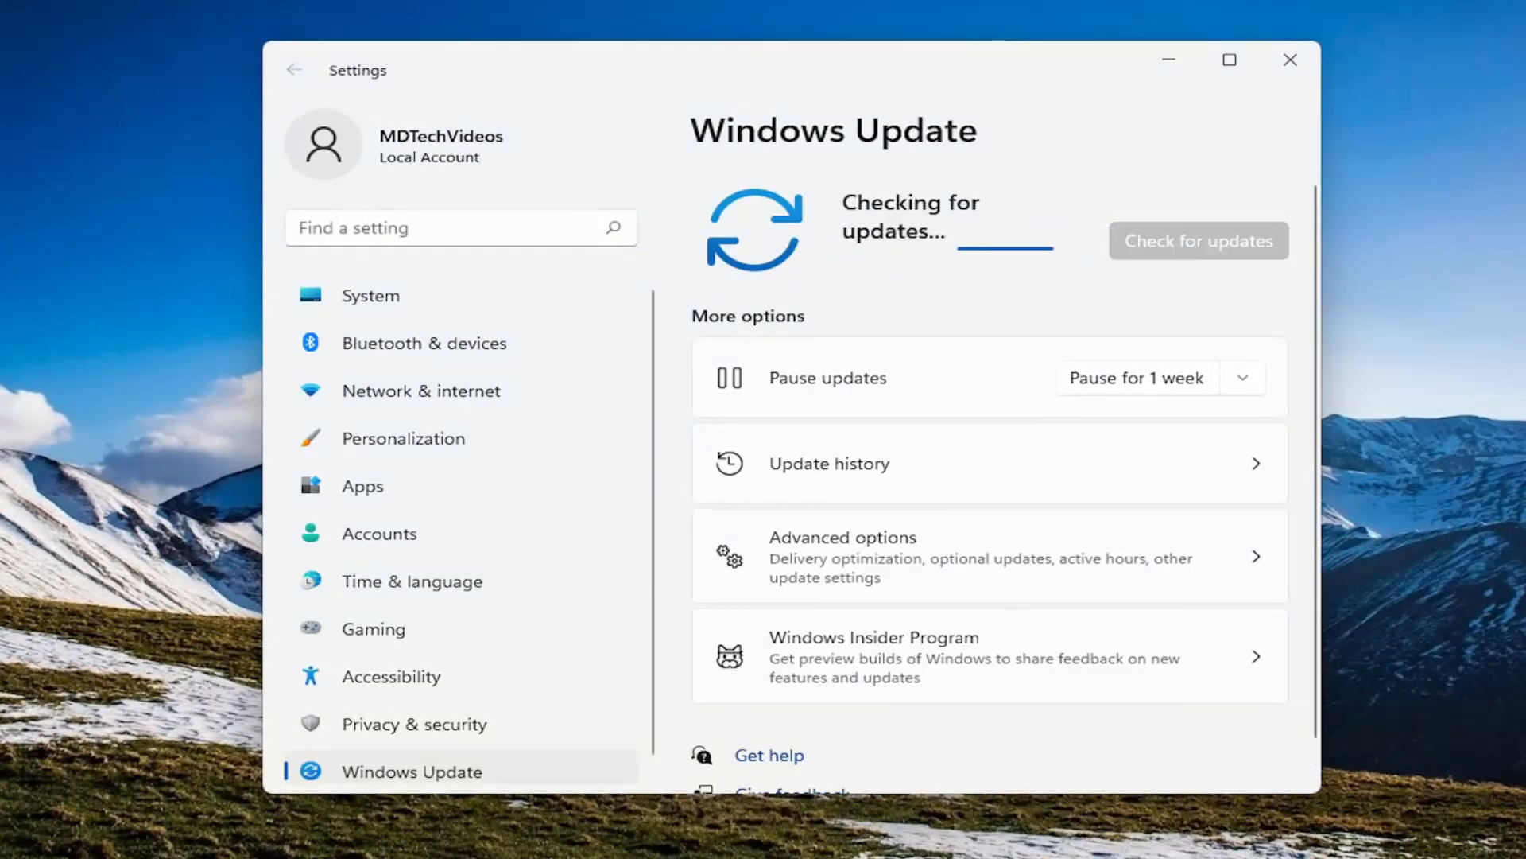